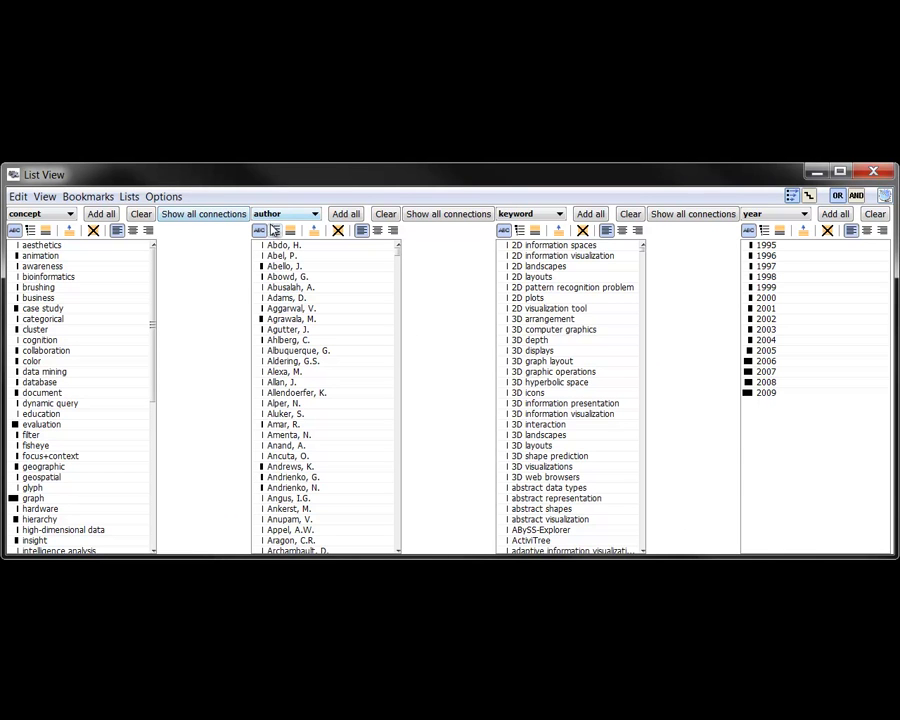
Sort the author column by frequency so the most prolific authors are listed first
{"action": "left_click", "coordinate": [275, 232]}
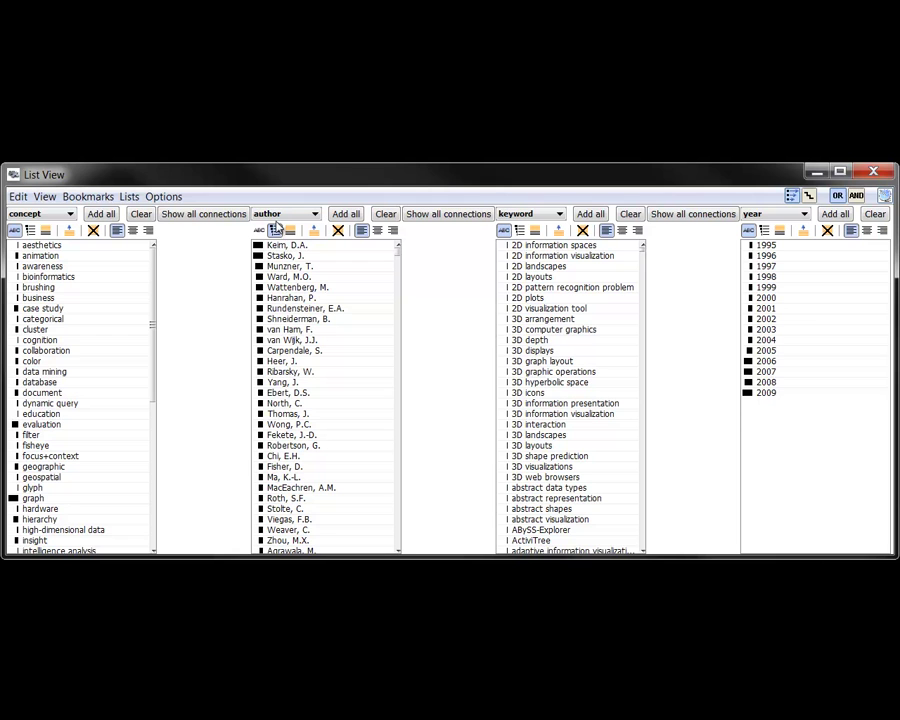
Select Keim, D.A., then sort selected items to the top in the concept, author and keyword columns
{"action": "left_click", "coordinate": [280, 245]}
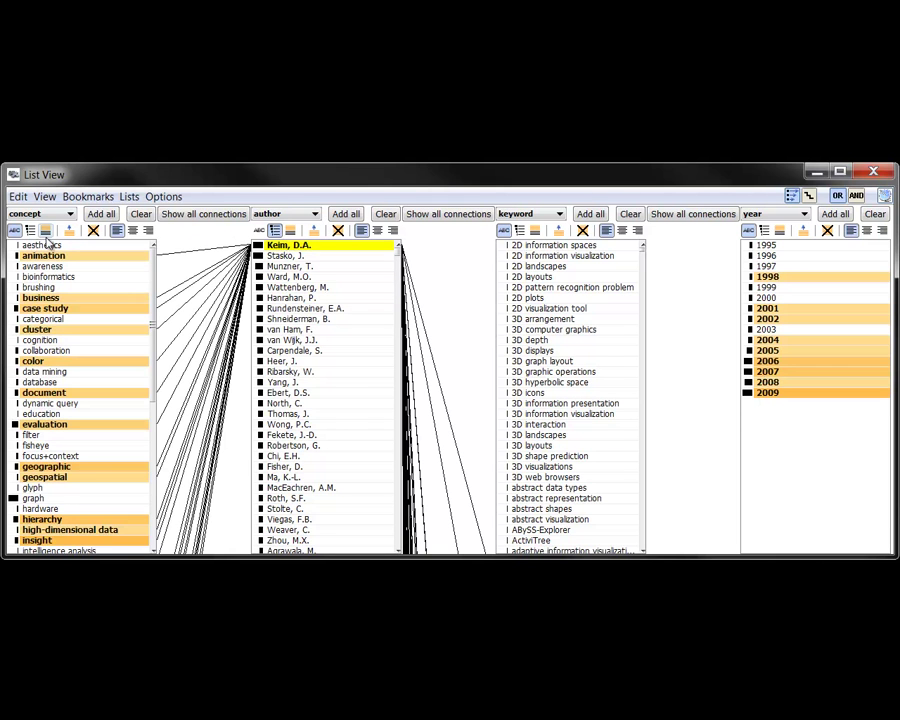
{"action": "left_click", "coordinate": [45, 230]}
{"action": "left_click", "coordinate": [290, 230]}
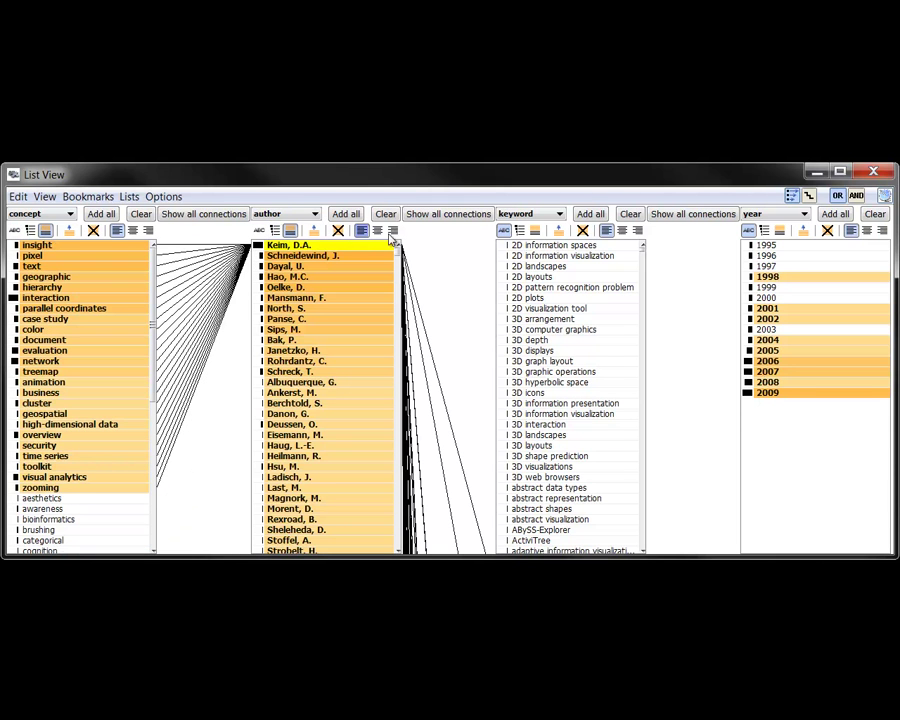
{"action": "left_click", "coordinate": [536, 231]}
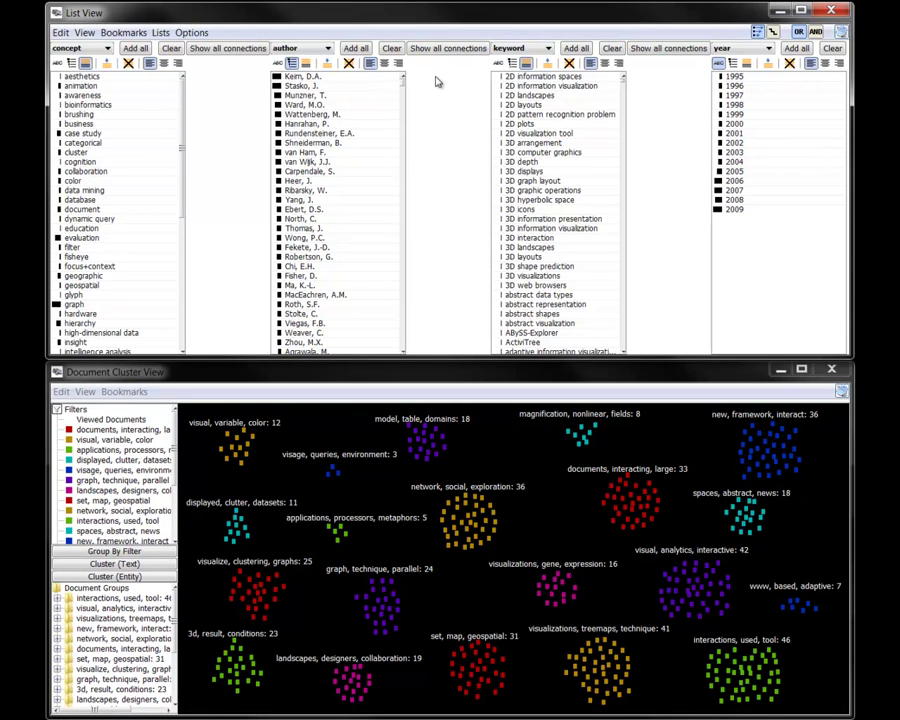
Select Keim, D.A. in the author list to highlight his papers across the document clusters
{"action": "left_click", "coordinate": [296, 77]}
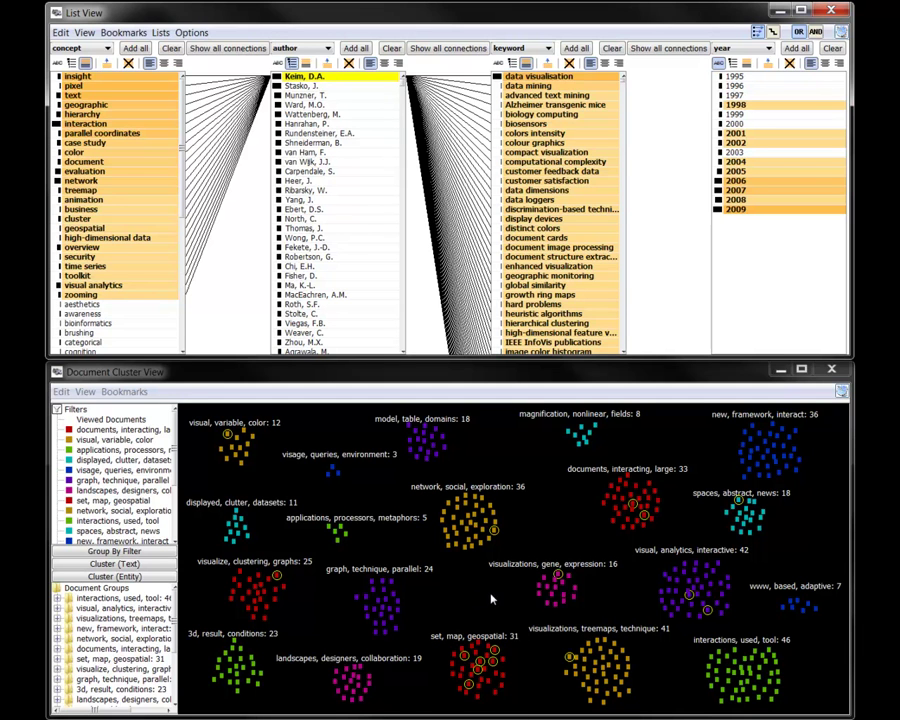
Select years 1995–1999, then 2005–2009, then the network, social, exploration cluster, moving its authors to the top
{"action": "left_click", "coordinate": [738, 76]}
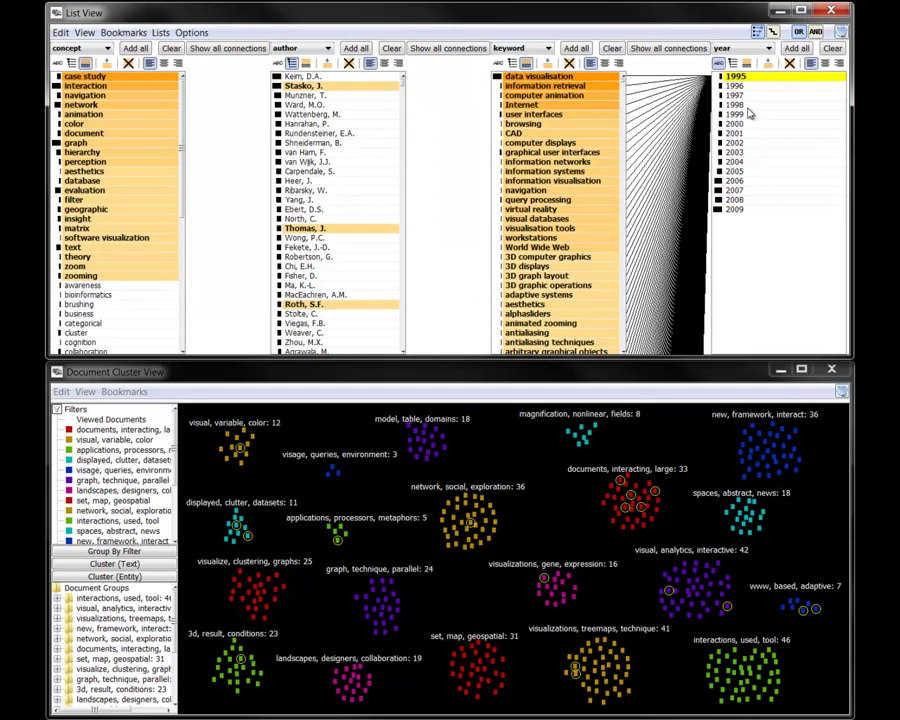
{"action": "left_click", "coordinate": [748, 114], "text": "shift"}
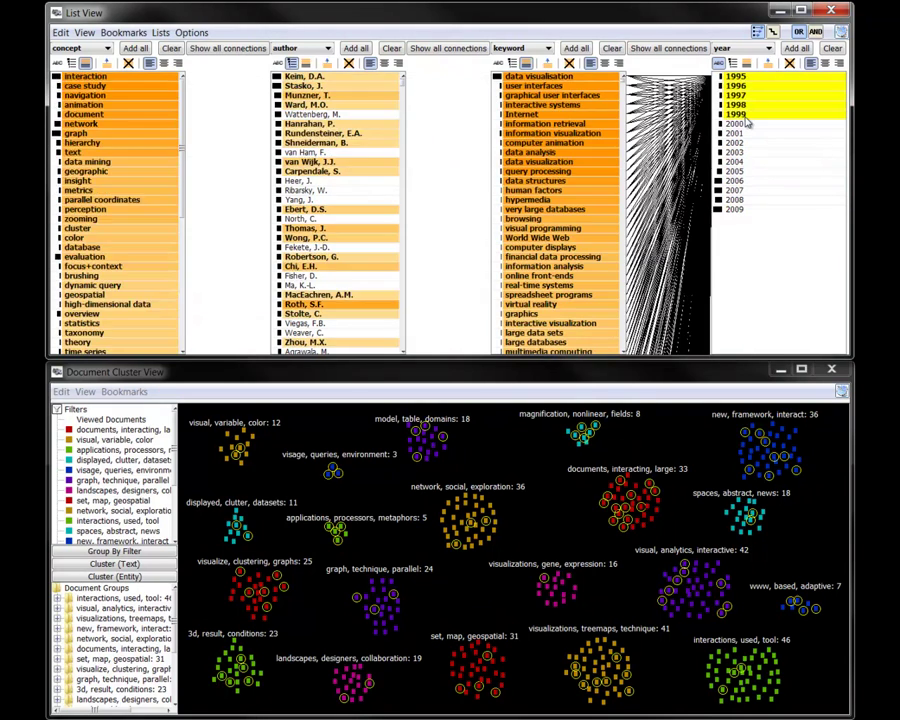
{"action": "left_click", "coordinate": [755, 174]}
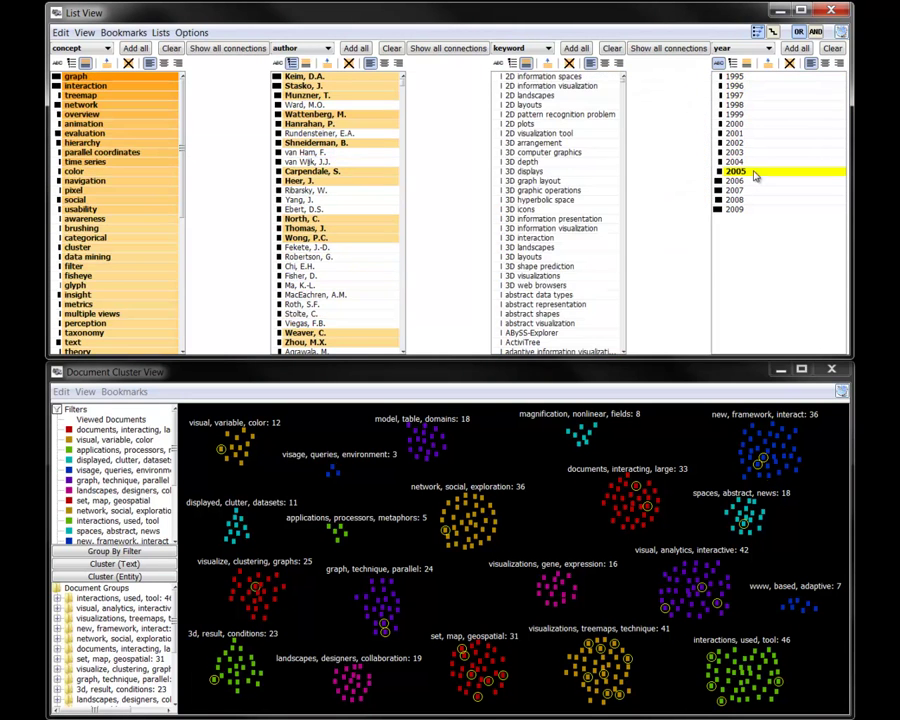
{"action": "left_click", "coordinate": [764, 210], "text": "shift"}
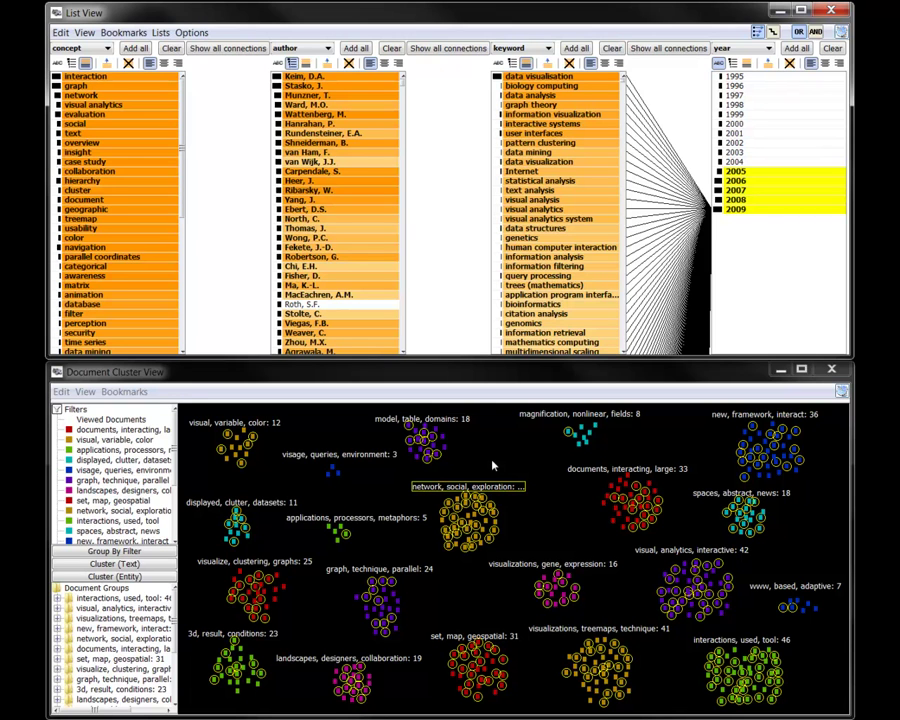
{"action": "left_click", "coordinate": [491, 489]}
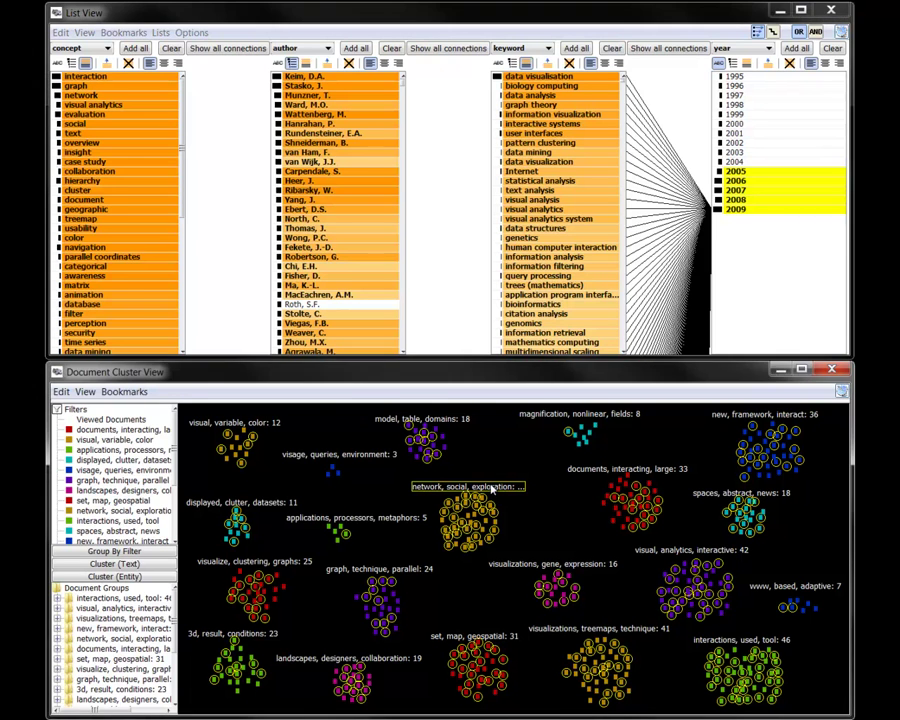
{"action": "left_click", "coordinate": [306, 64]}
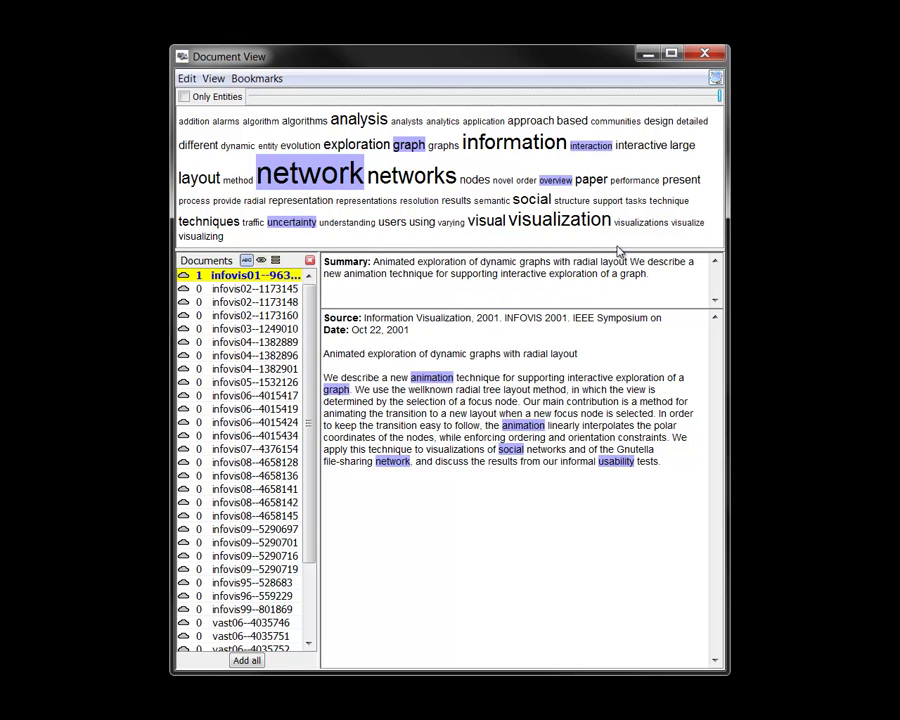
Sort the Documents list and read papers from the bottom up, from SpicyNodes to the geovisual analytics paper
{"action": "left_click", "coordinate": [277, 261]}
{"action": "scroll", "coordinate": [250, 450], "scroll_direction": "down", "scroll_amount": 3}
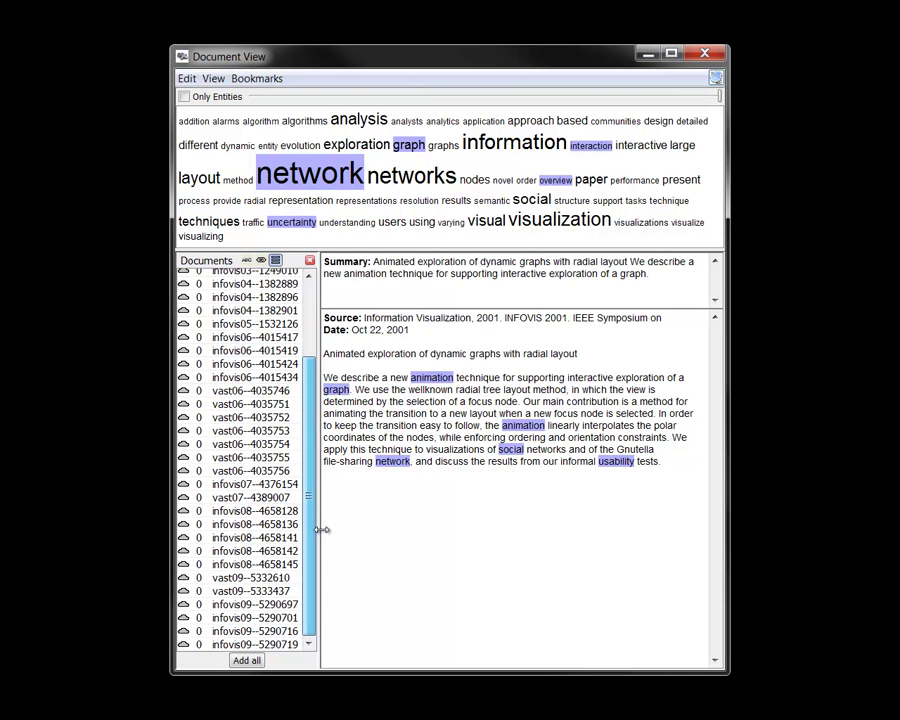
{"action": "left_click", "coordinate": [257, 645]}
{"action": "left_click", "coordinate": [257, 645]}
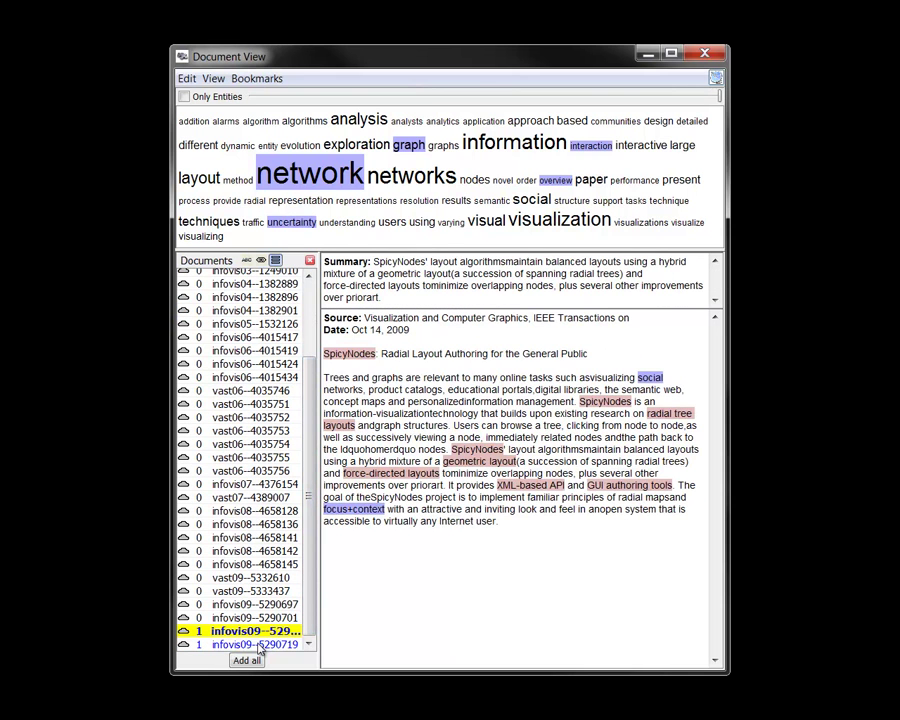
{"action": "left_click", "coordinate": [257, 645]}
{"action": "left_click", "coordinate": [257, 645]}
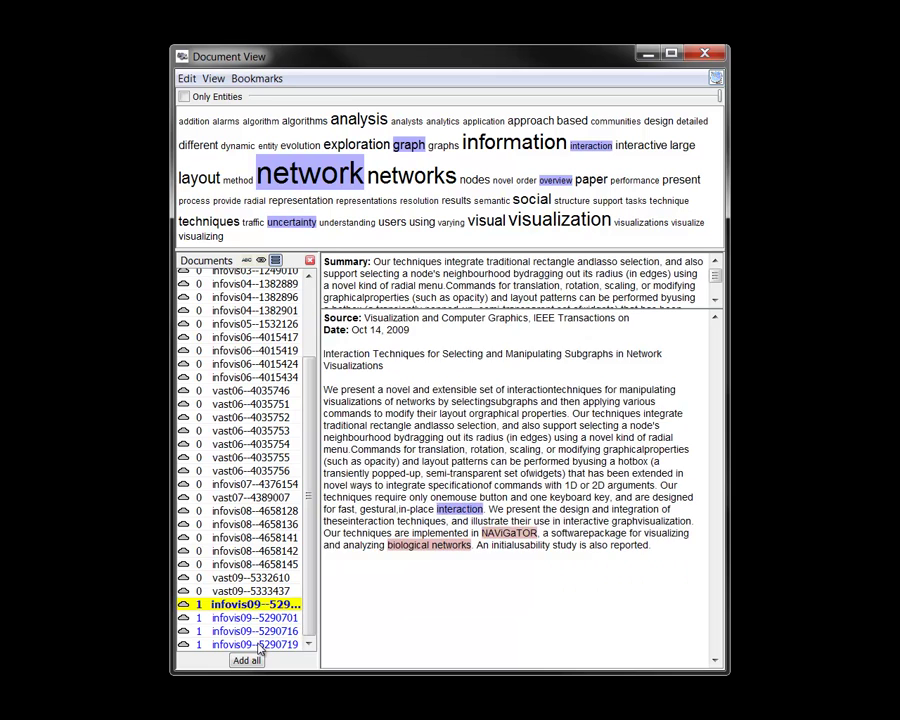
{"action": "left_click", "coordinate": [257, 645]}
{"action": "left_click", "coordinate": [257, 645]}
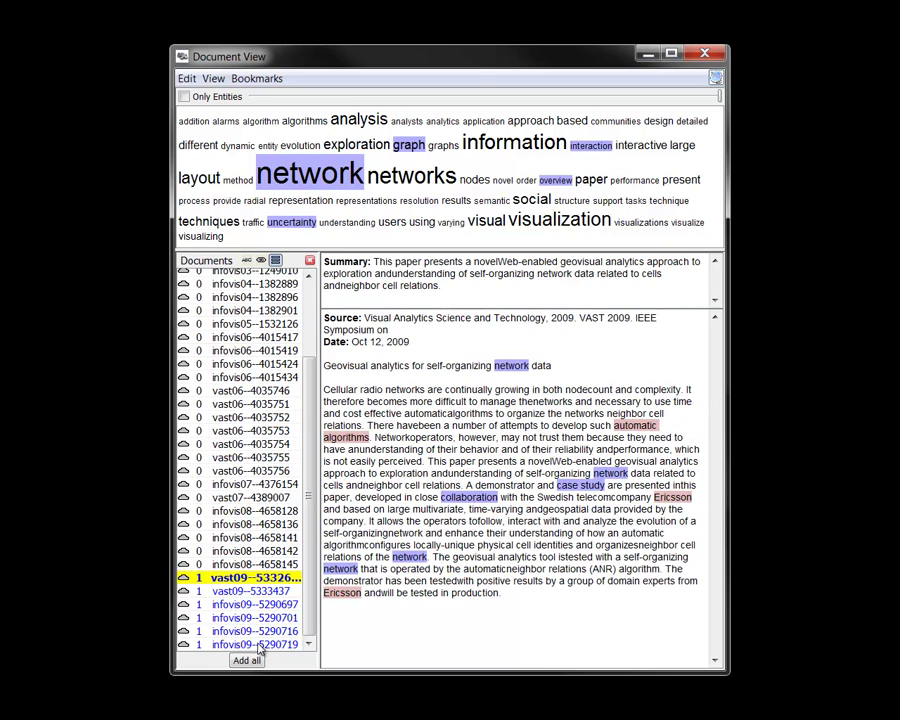
Keep reading up the list, past the EMDialog paper, ending on the Radial Traffic Analyzer paper
{"action": "left_click", "coordinate": [258, 645]}
{"action": "left_click", "coordinate": [258, 645]}
{"action": "left_click", "coordinate": [258, 645]}
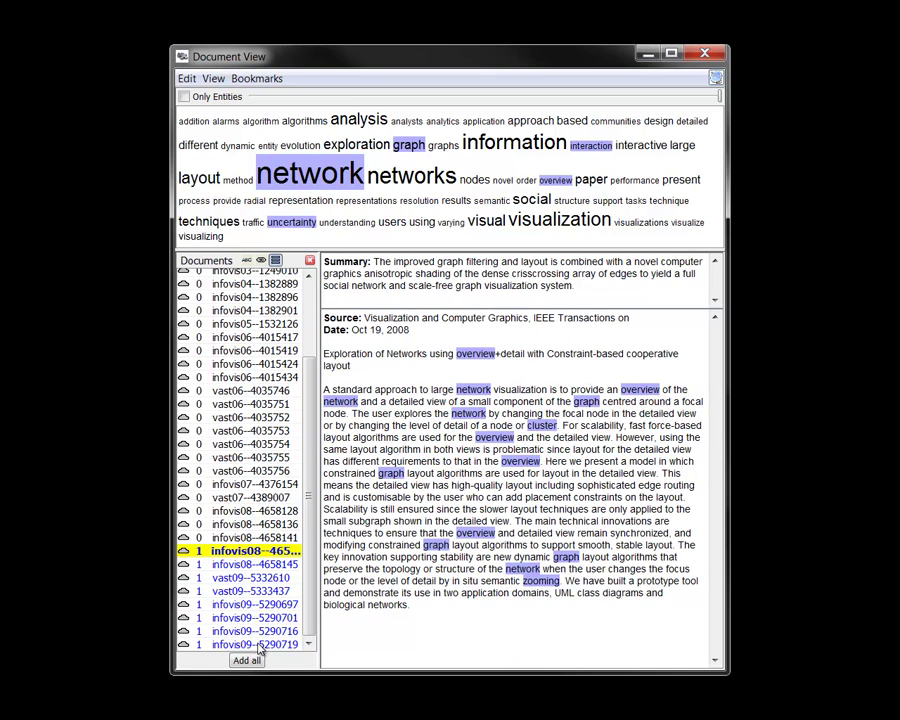
{"action": "left_click", "coordinate": [258, 645]}
{"action": "left_click", "coordinate": [258, 645]}
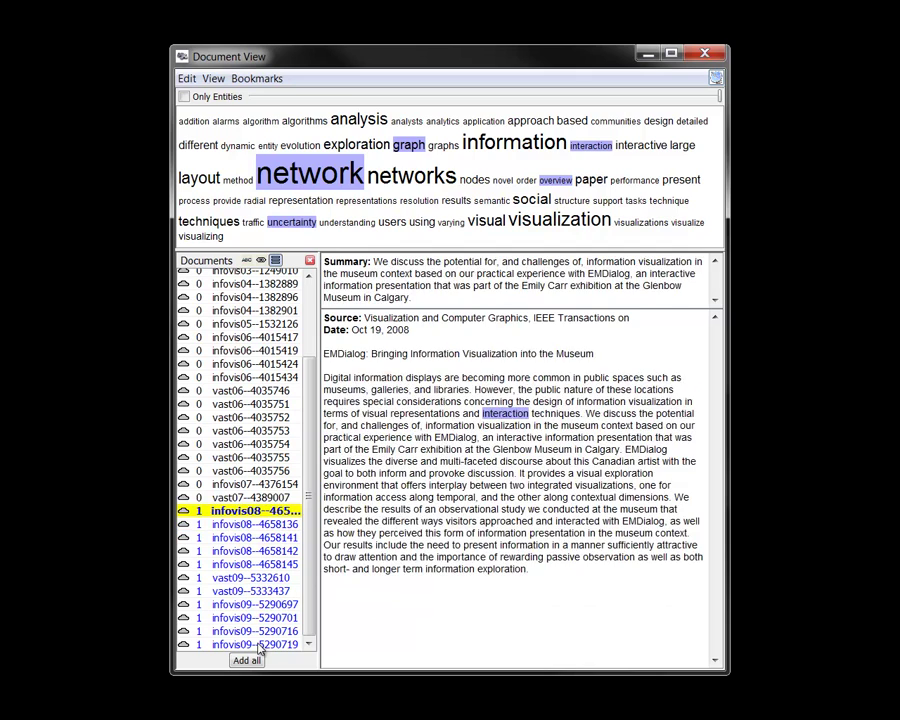
{"action": "left_click", "coordinate": [258, 645]}
{"action": "left_click", "coordinate": [258, 645]}
{"action": "left_click", "coordinate": [258, 645]}
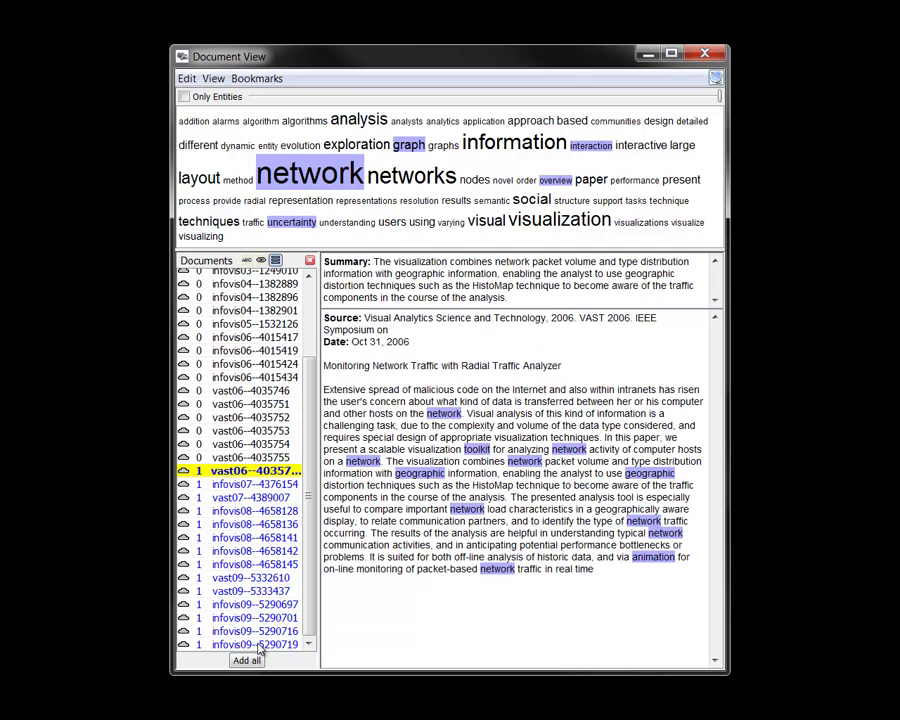
{"action": "left_click", "coordinate": [258, 645]}
Show a different set of twelve papers and open MizBee's textually similar papers in a new Document View
{"action": "left_click", "coordinate": [408, 144]}
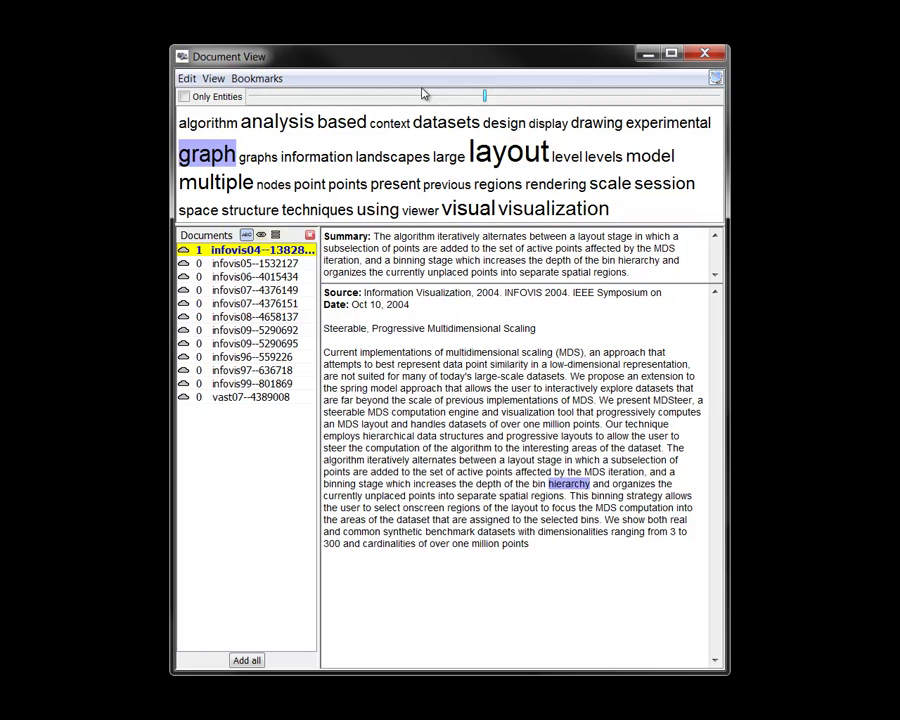
{"action": "left_click", "coordinate": [285, 331]}
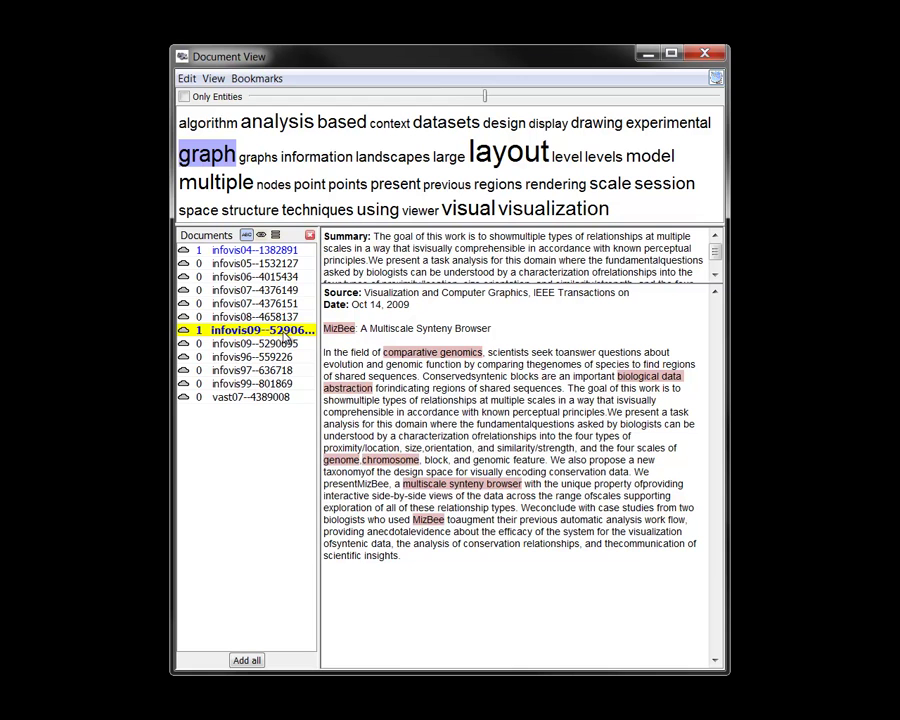
{"action": "right_click", "coordinate": [285, 338]}
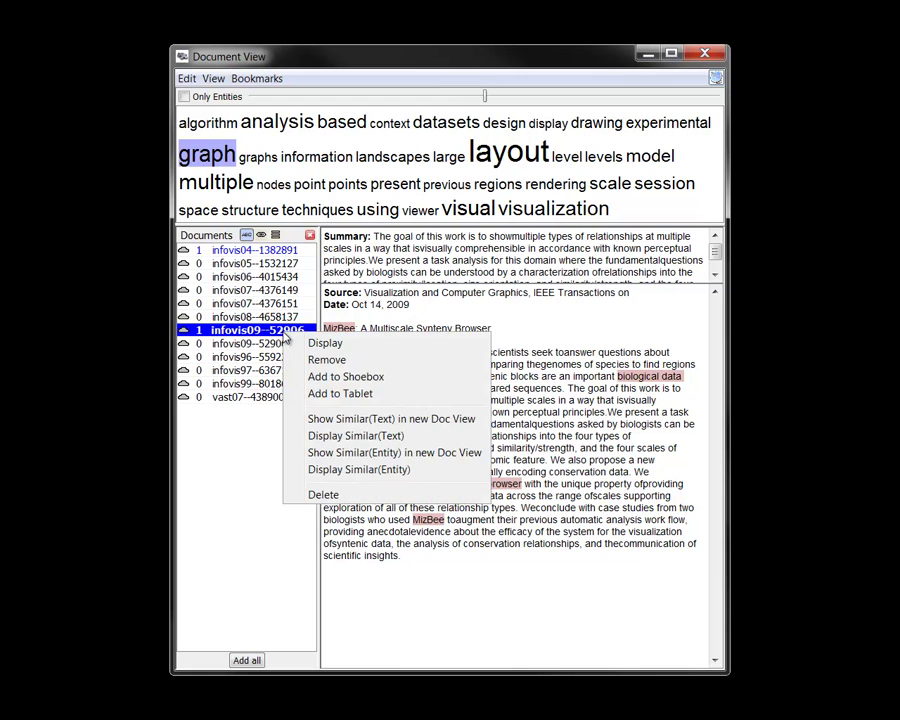
{"action": "left_click", "coordinate": [325, 420]}
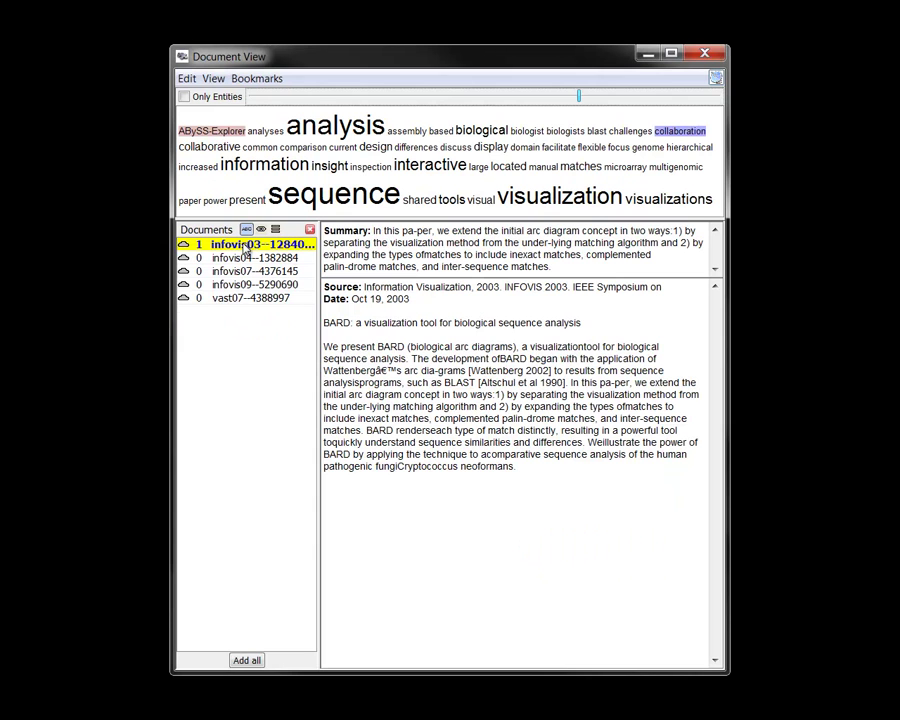
Read each similar paper in turn, including Interactive Tree Comparison and IMAS
{"action": "left_click", "coordinate": [245, 259]}
{"action": "left_click", "coordinate": [246, 272]}
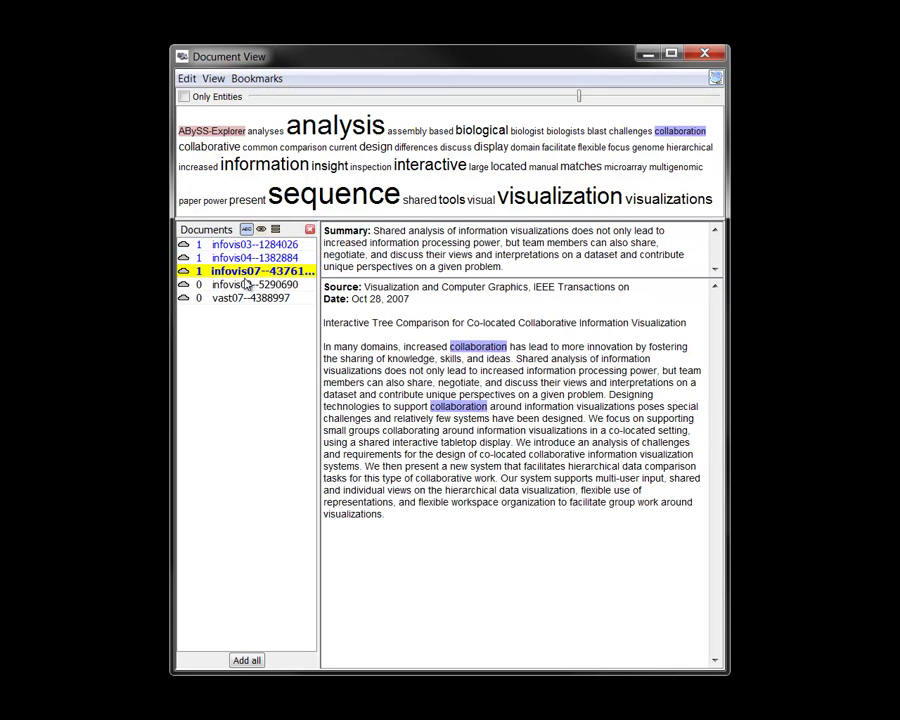
{"action": "left_click", "coordinate": [246, 285]}
{"action": "left_click", "coordinate": [249, 298]}
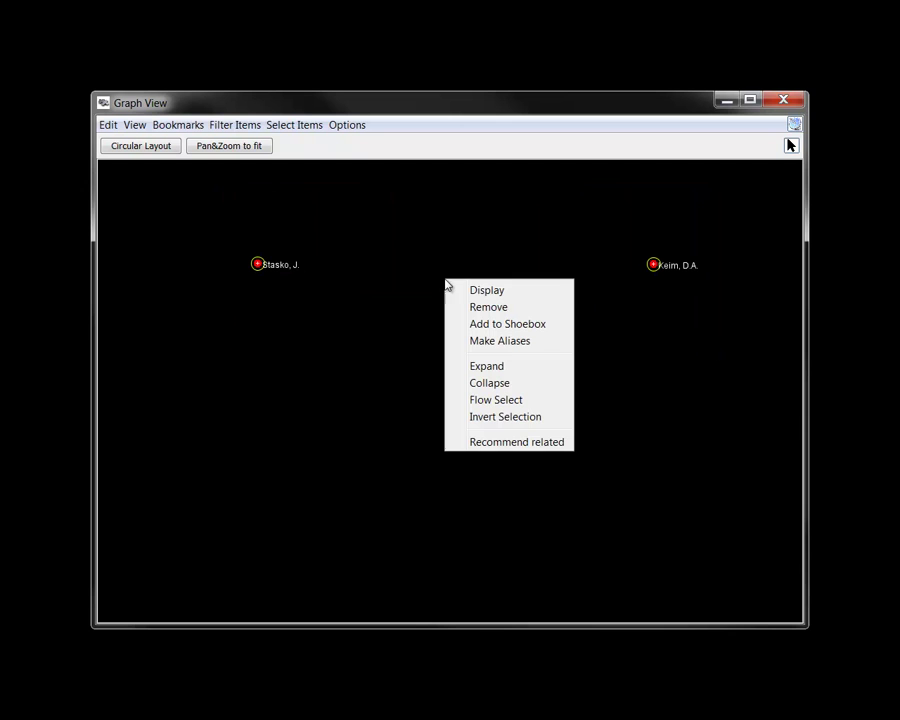
Choose Recommend related for the selected Keim, D.A. and Stasko, J. author nodes
{"action": "left_click", "coordinate": [512, 442]}
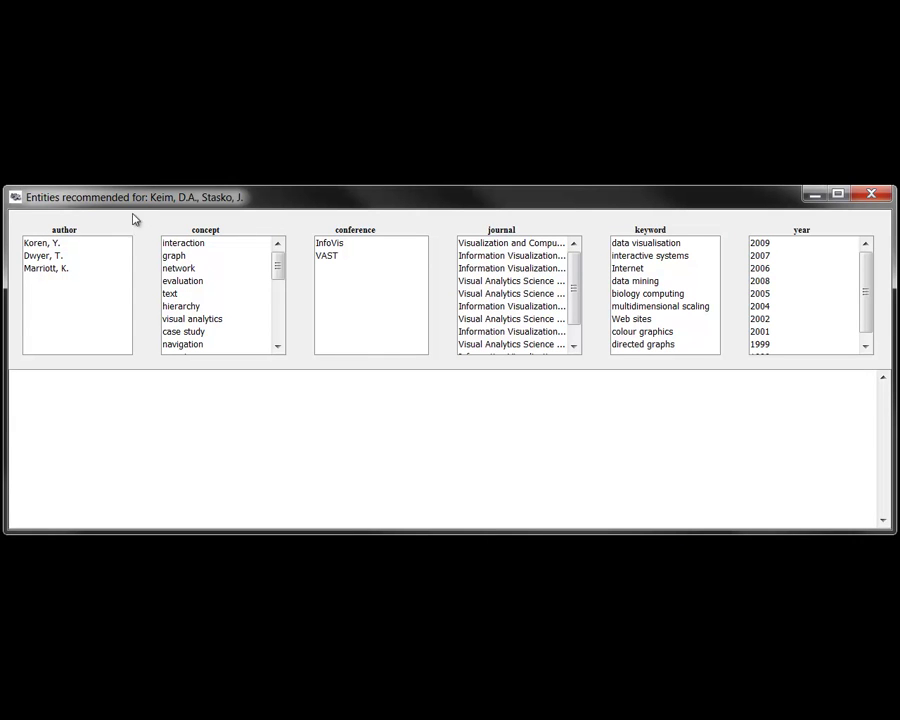
Select Koren, Y. among the recommended authors to display the paths linking Stasko and Keim
{"action": "left_click", "coordinate": [42, 245]}
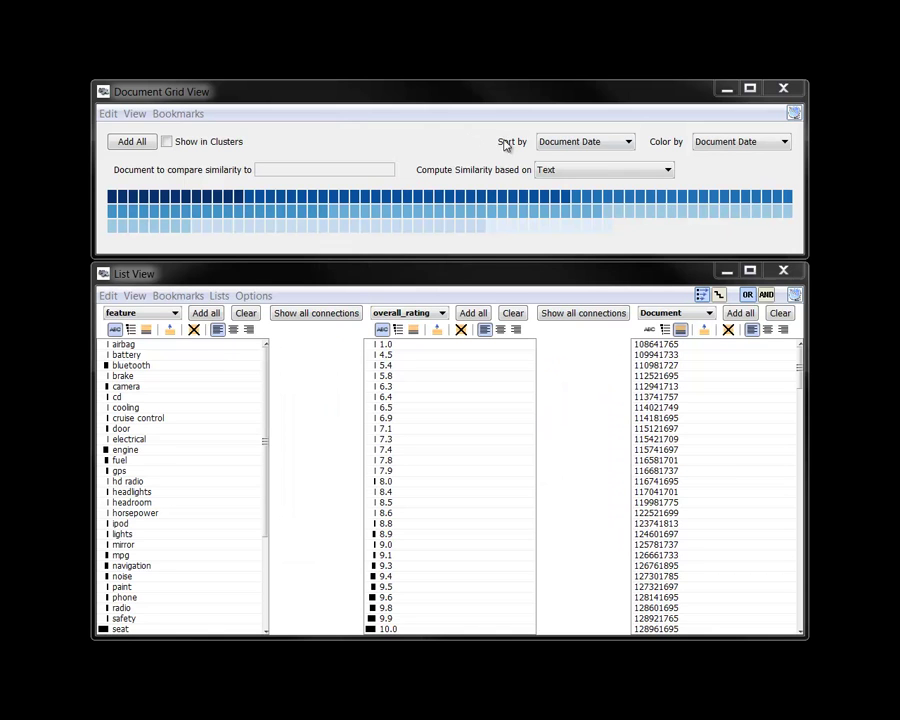
Sort and colour the review grid by Sentiment, then select the four most negative reviews
{"action": "left_click", "coordinate": [627, 142]}
{"action": "left_click", "coordinate": [601, 246]}
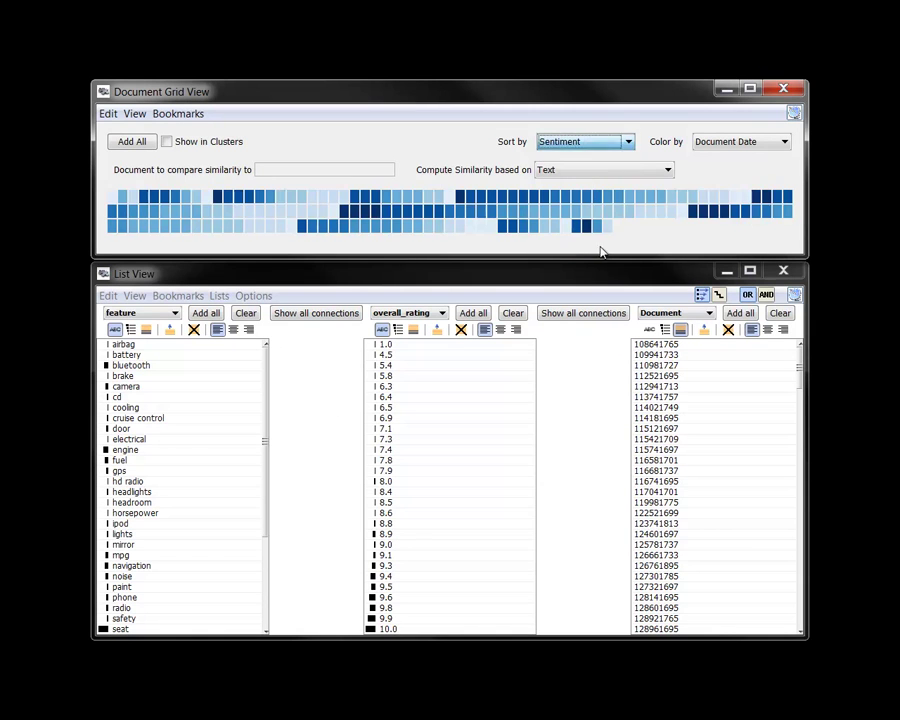
{"action": "left_click", "coordinate": [735, 143]}
{"action": "left_click", "coordinate": [728, 248]}
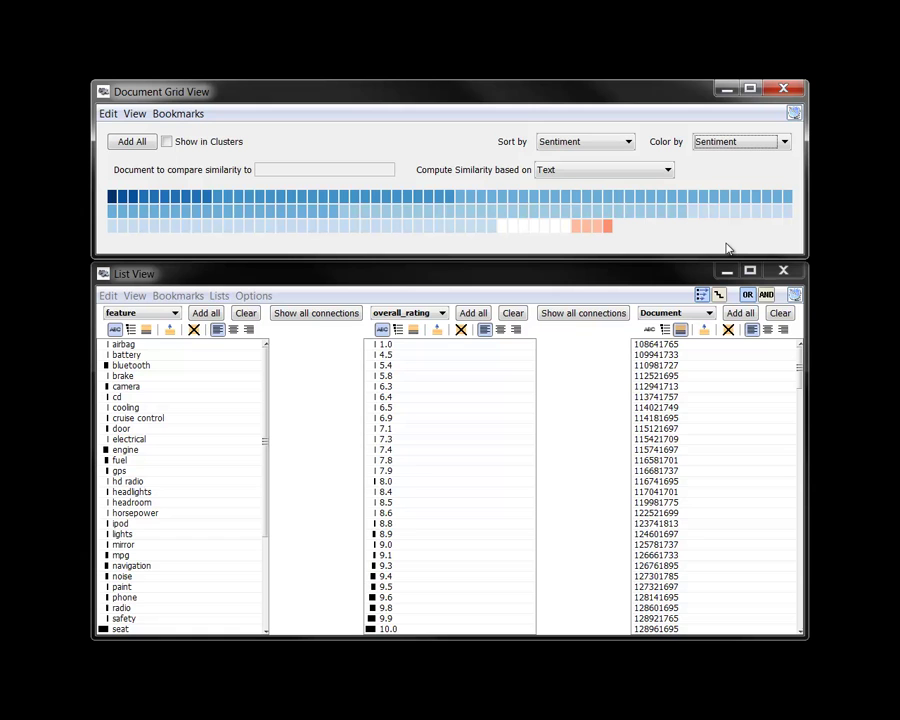
{"action": "left_click", "coordinate": [577, 226]}
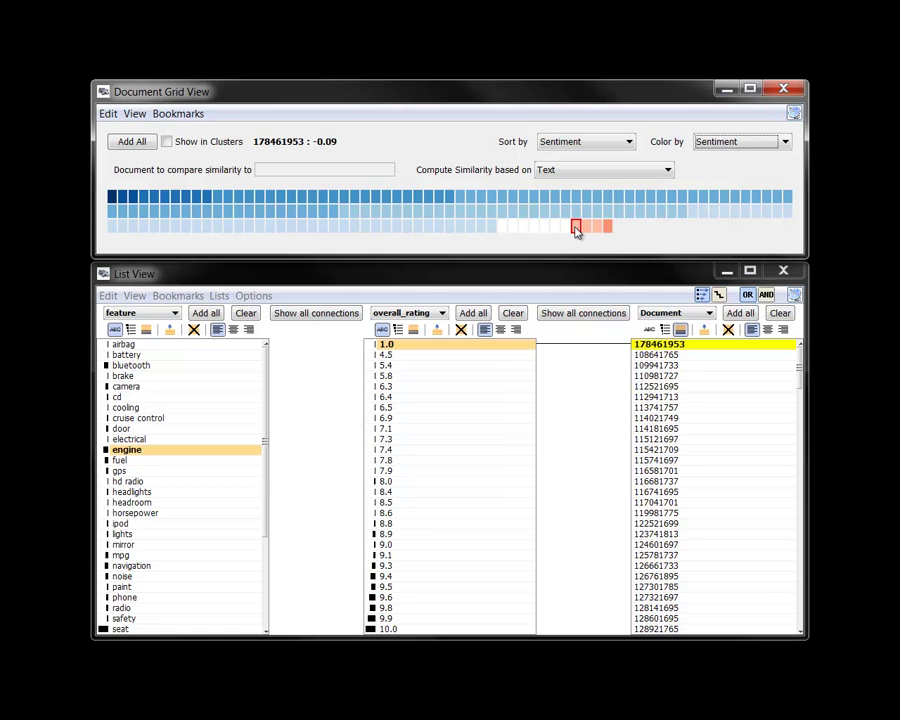
{"action": "left_click", "coordinate": [607, 228], "text": "shift"}
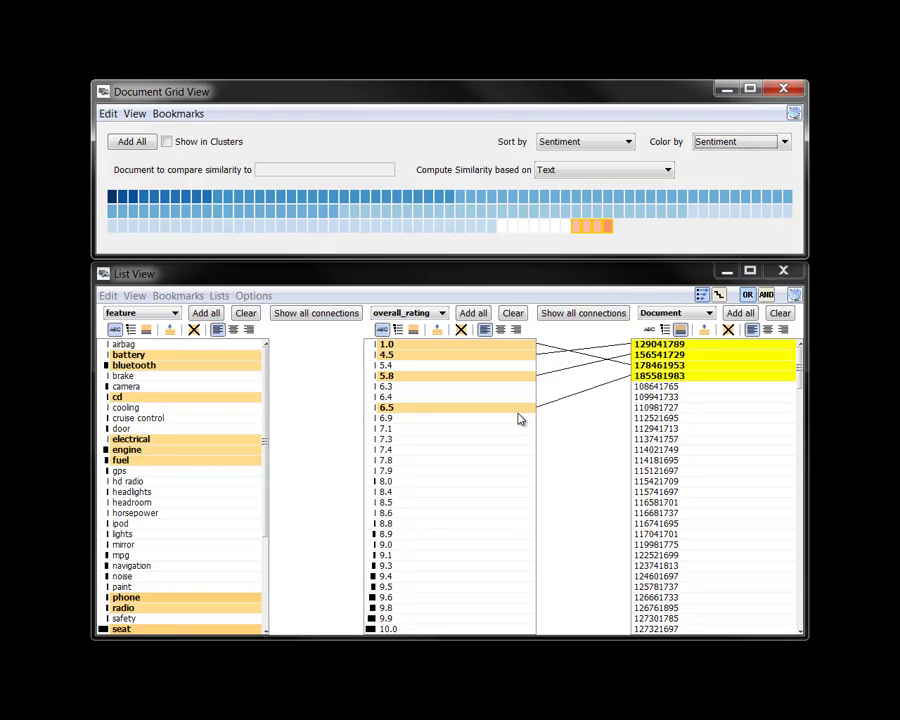
Sort the feature list by frequency with selected features on top, and sort the review grid by Document Date
{"action": "left_click", "coordinate": [130, 330]}
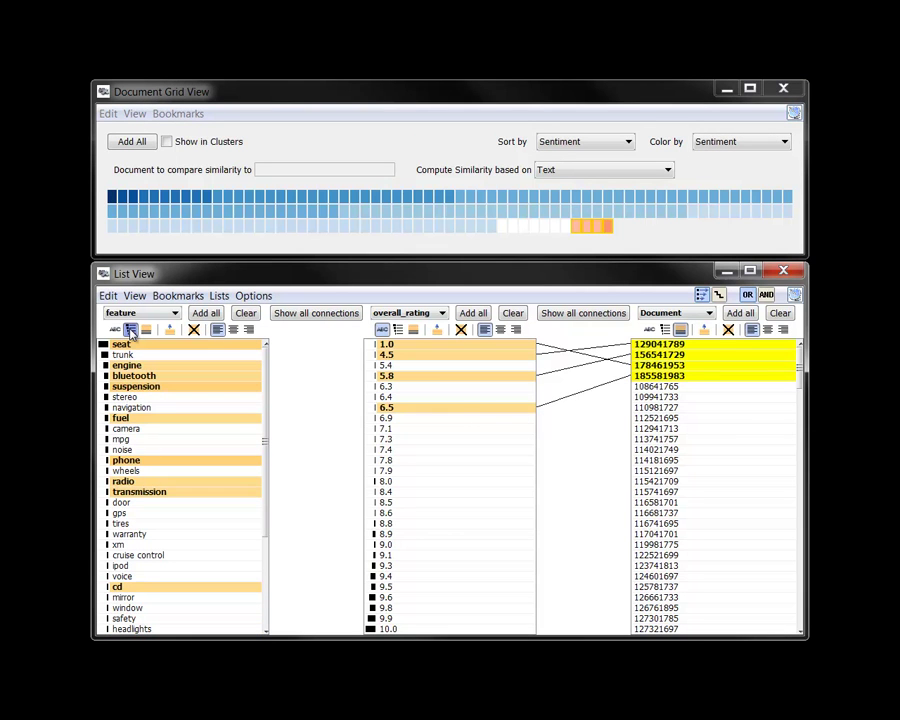
{"action": "left_click", "coordinate": [146, 331]}
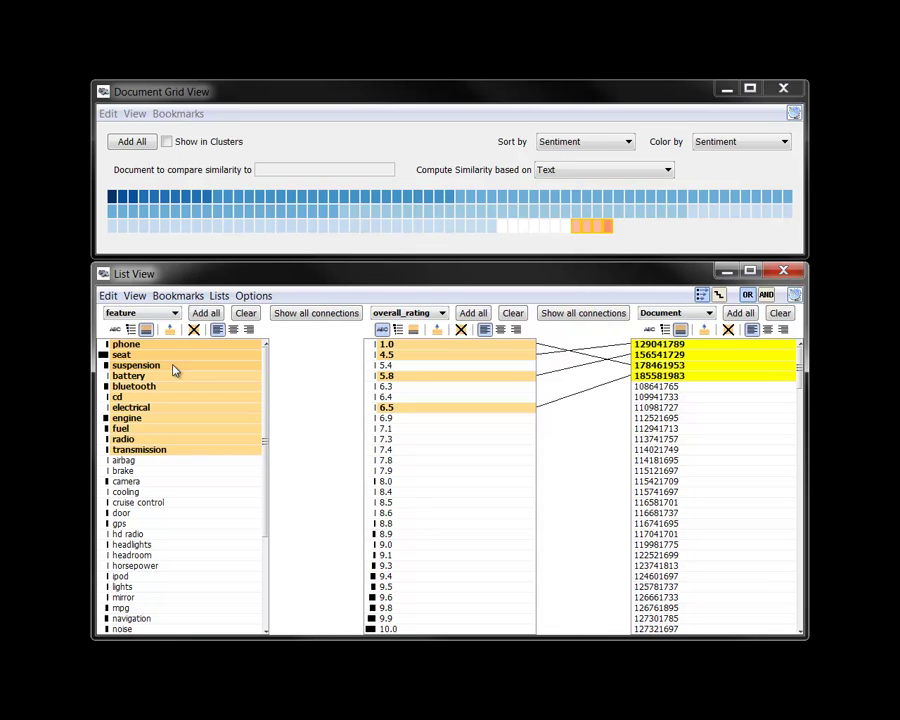
{"action": "left_click", "coordinate": [596, 145]}
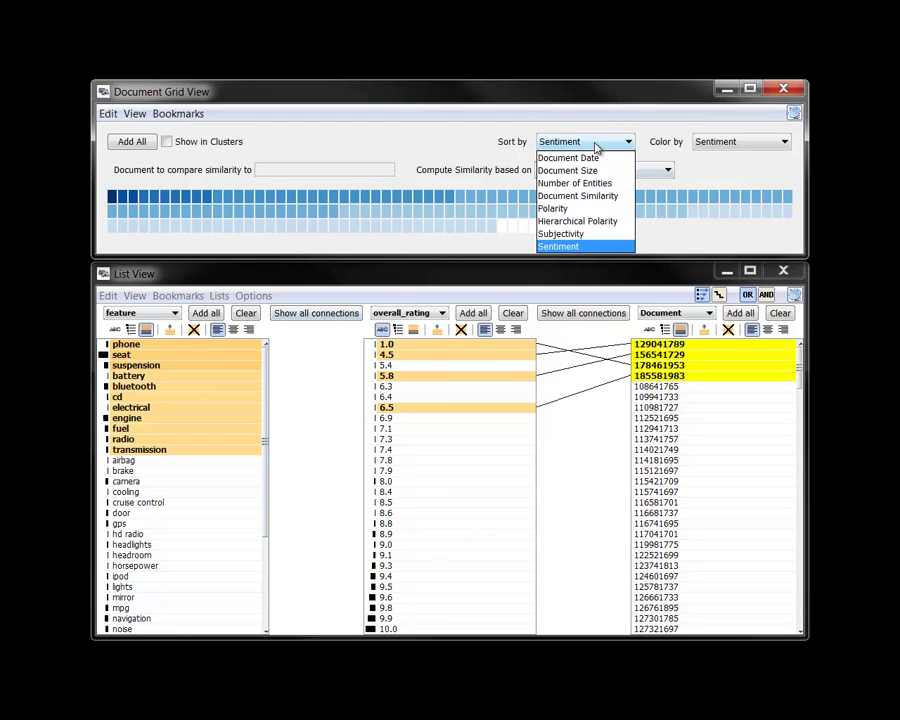
{"action": "left_click", "coordinate": [600, 158]}
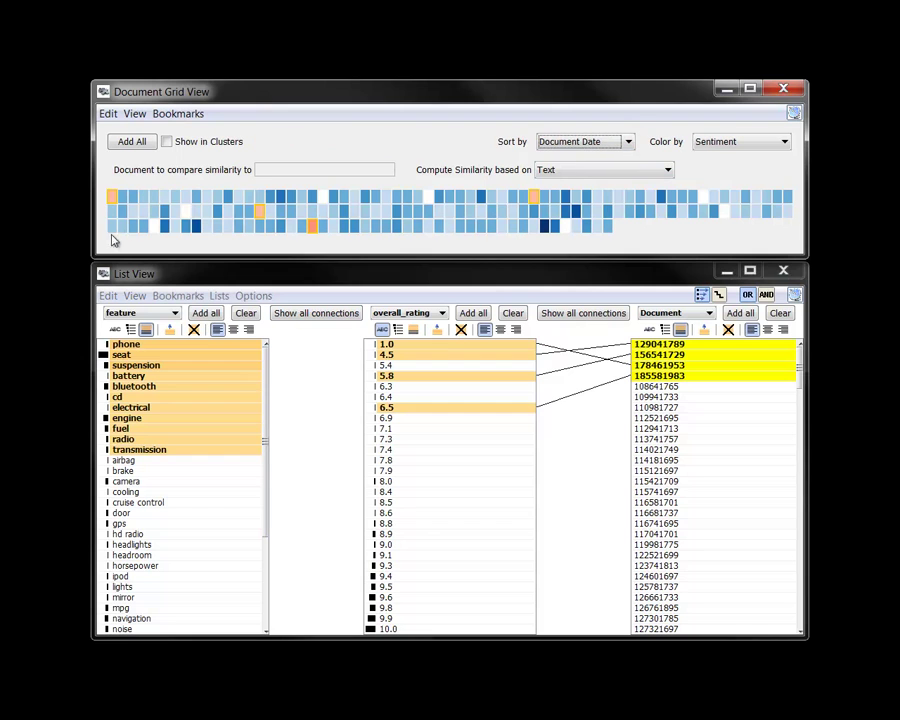
{"action": "mouse_move", "coordinate": [123, 228]}
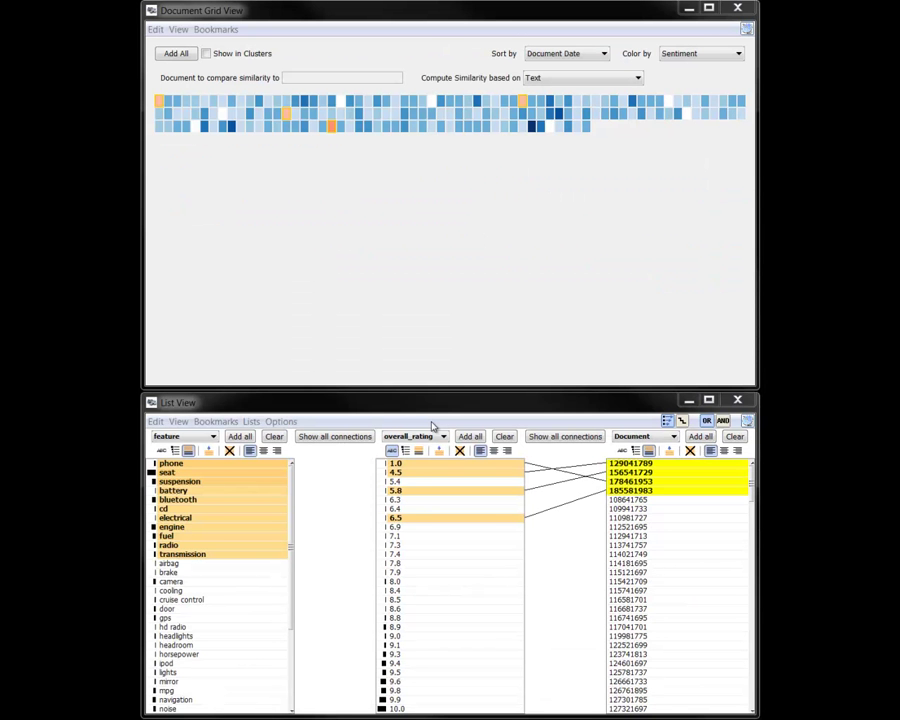
Select the overall_rating values 1.0 through 6.4, highlighting seven linked reviews and features like engine and noise
{"action": "left_click", "coordinate": [400, 463]}
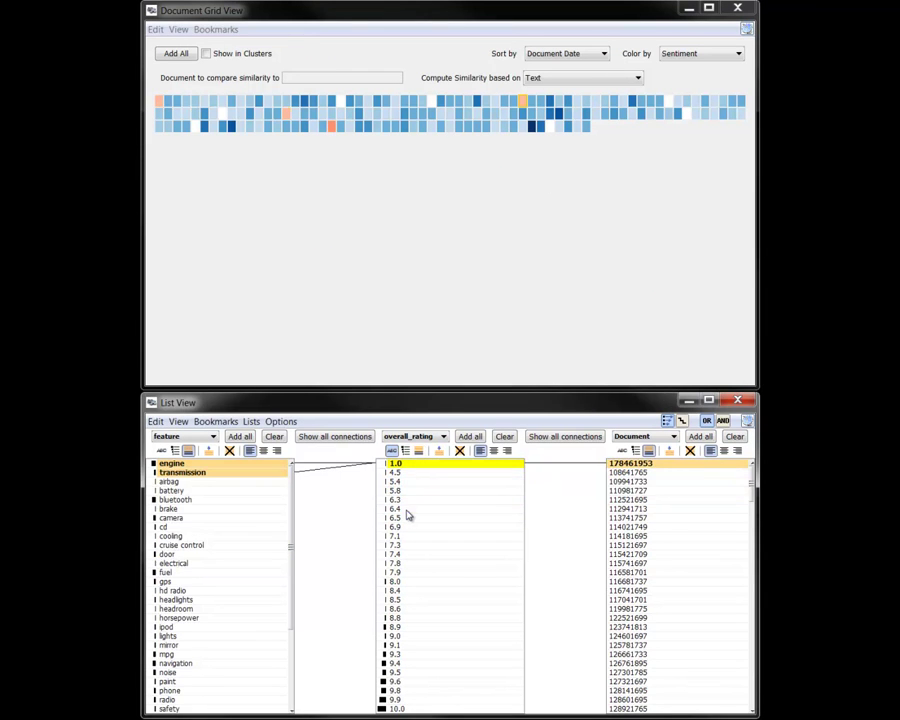
{"action": "left_click", "coordinate": [407, 512], "text": "shift"}
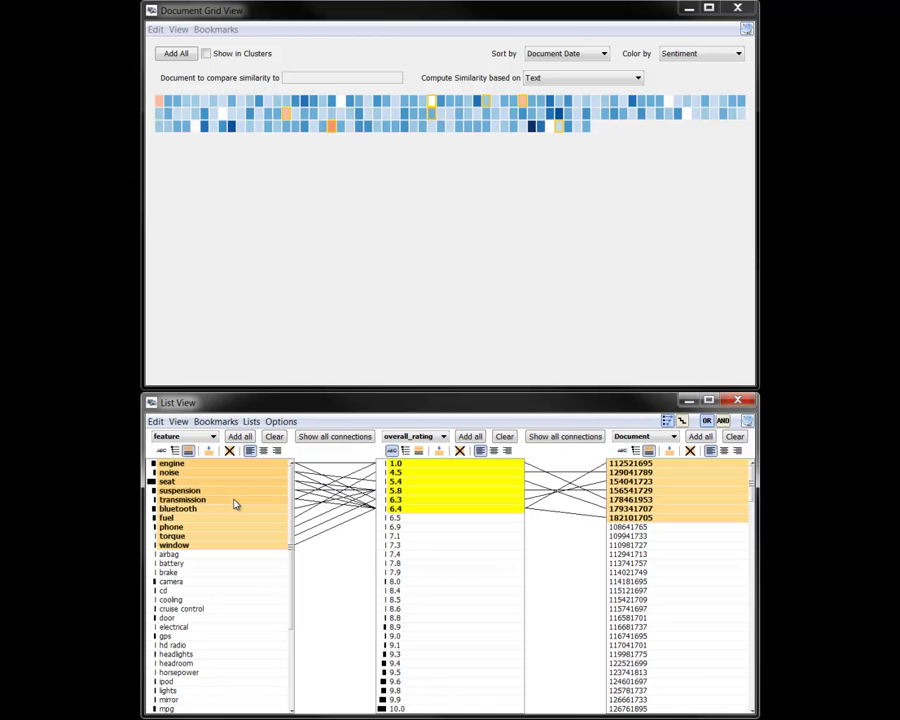
Show the reviews in clusters, with each cluster's reviews sorted by sentiment
{"action": "left_click", "coordinate": [207, 54]}
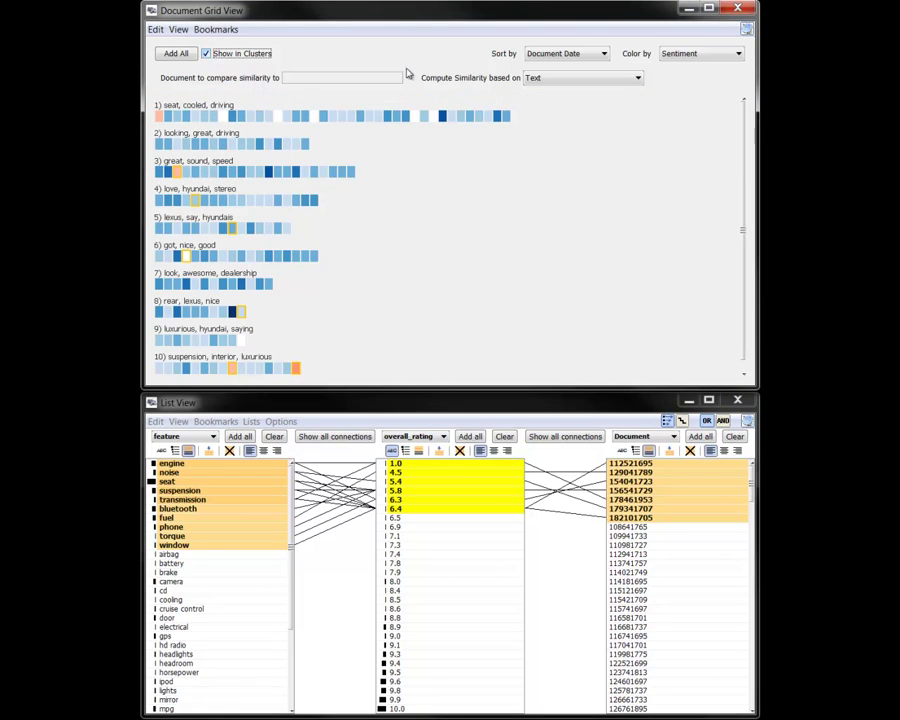
{"action": "left_click", "coordinate": [537, 56]}
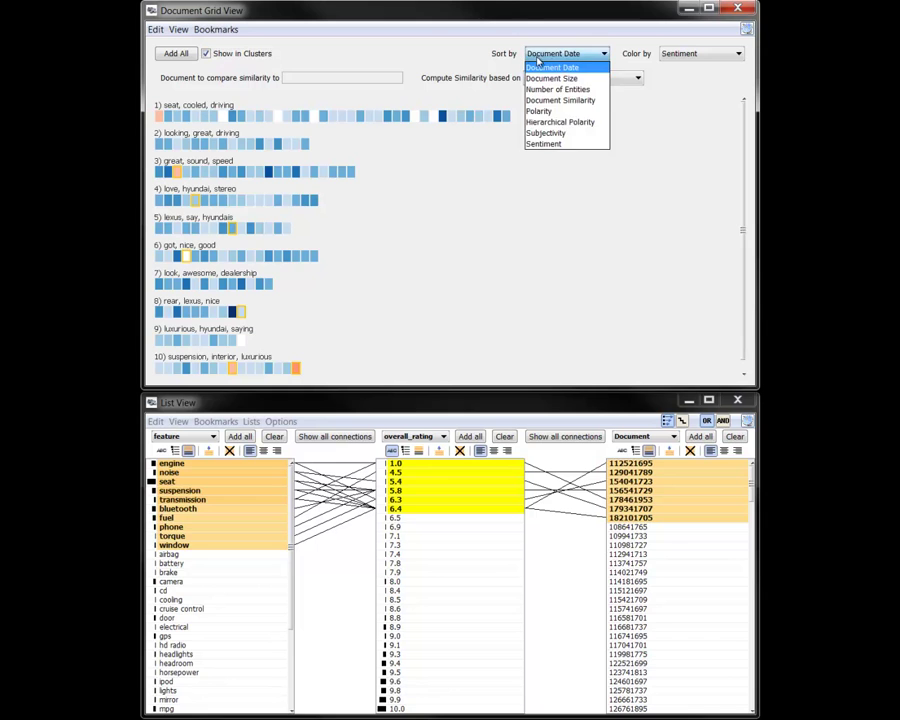
{"action": "left_click", "coordinate": [561, 145]}
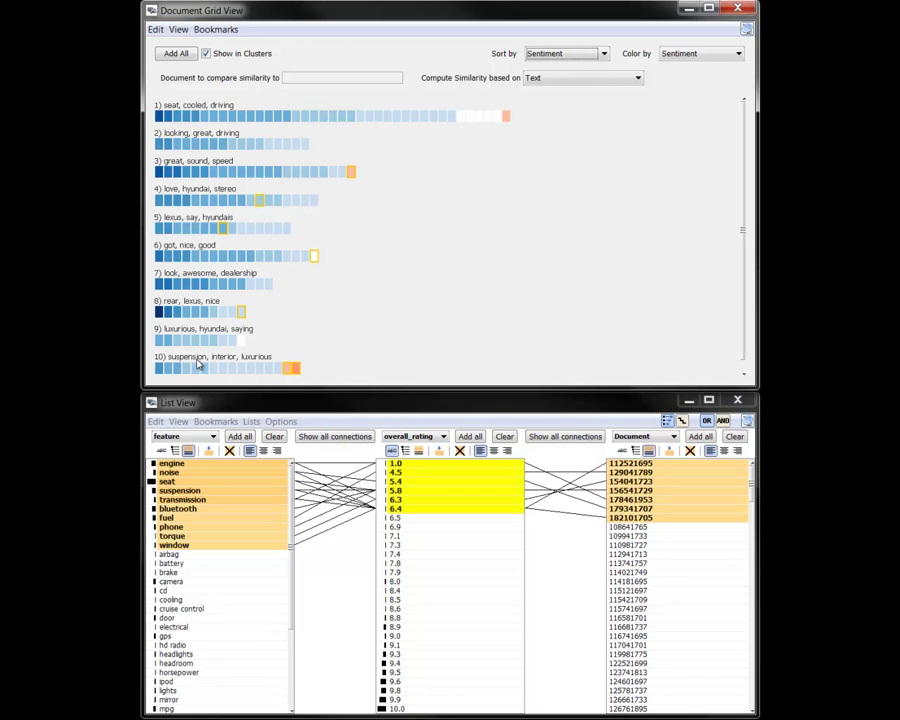
Select all of cluster 10's reviews and display them in the Document View
{"action": "left_click", "coordinate": [495, 120]}
{"action": "left_click", "coordinate": [495, 123]}
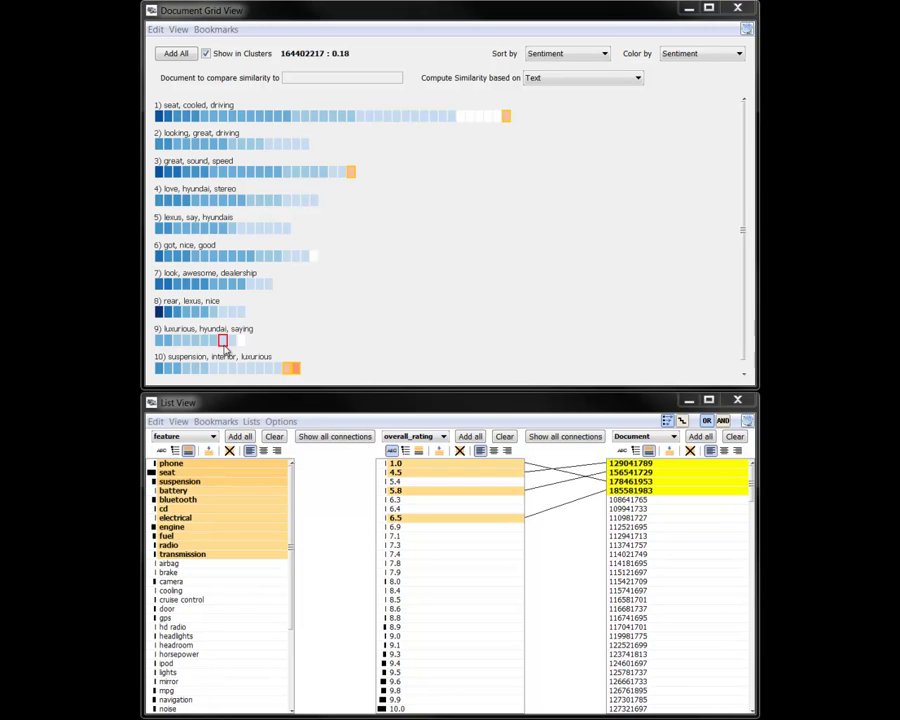
{"action": "left_click", "coordinate": [159, 369]}
{"action": "left_click_drag", "start_coordinate": [159, 369], "coordinate": [301, 376]}
{"action": "right_click", "coordinate": [301, 376]}
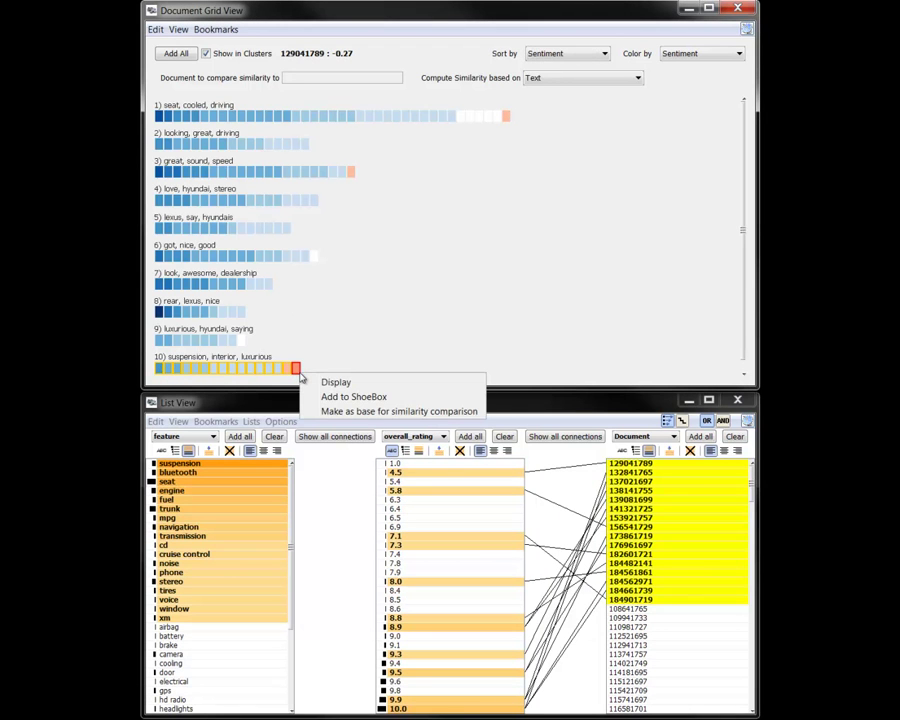
{"action": "left_click", "coordinate": [330, 384]}
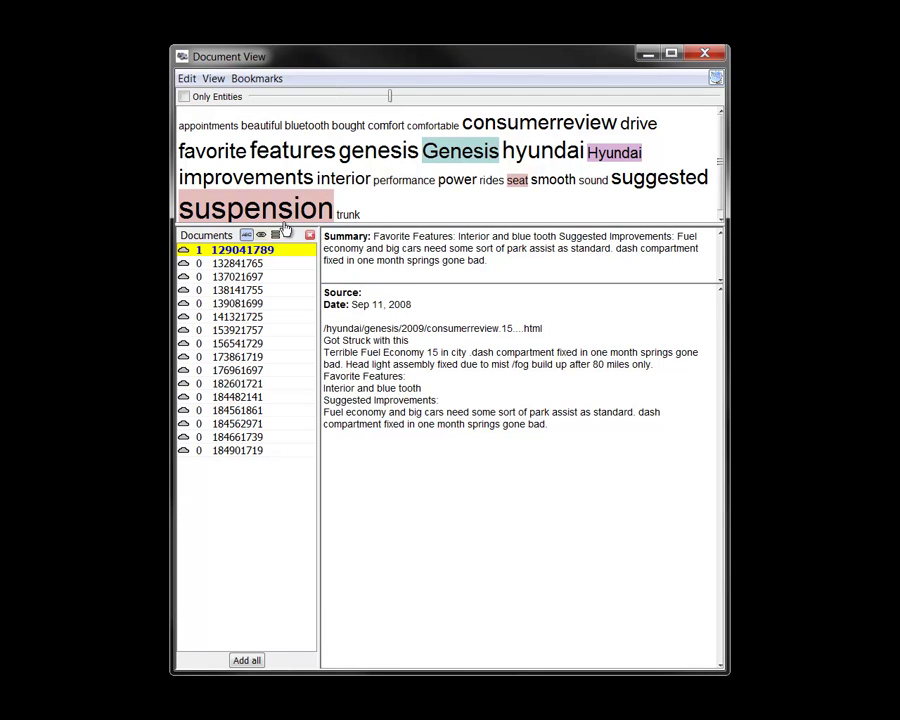
Read reviews 132841765, 137021697, 138141755, 139081699, 141321725 and 153921757 in turn
{"action": "left_click", "coordinate": [256, 265]}
{"action": "left_click", "coordinate": [257, 277]}
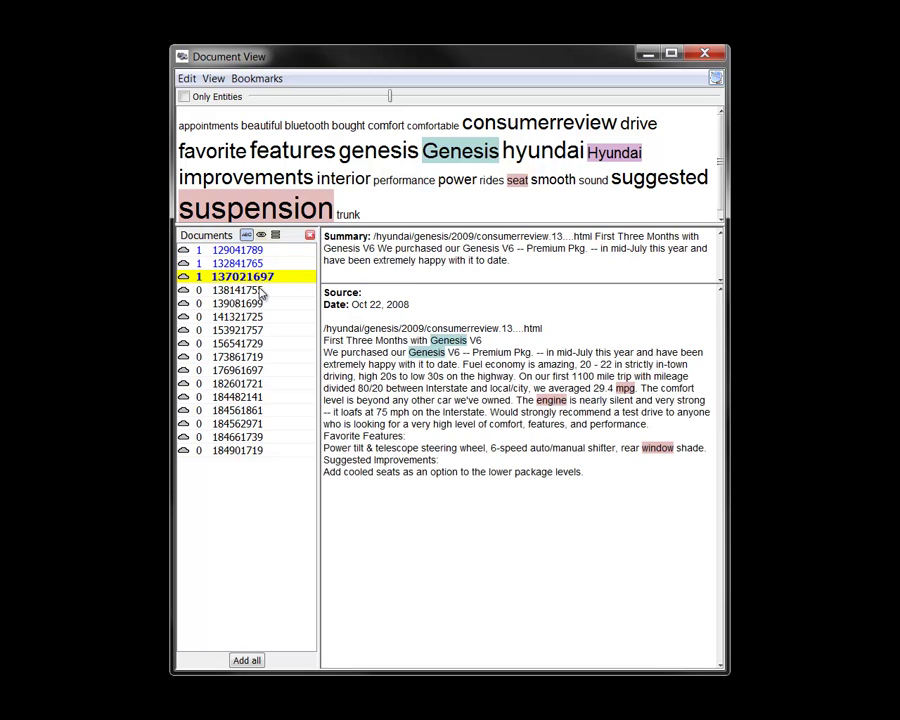
{"action": "left_click", "coordinate": [257, 290]}
{"action": "left_click", "coordinate": [261, 304]}
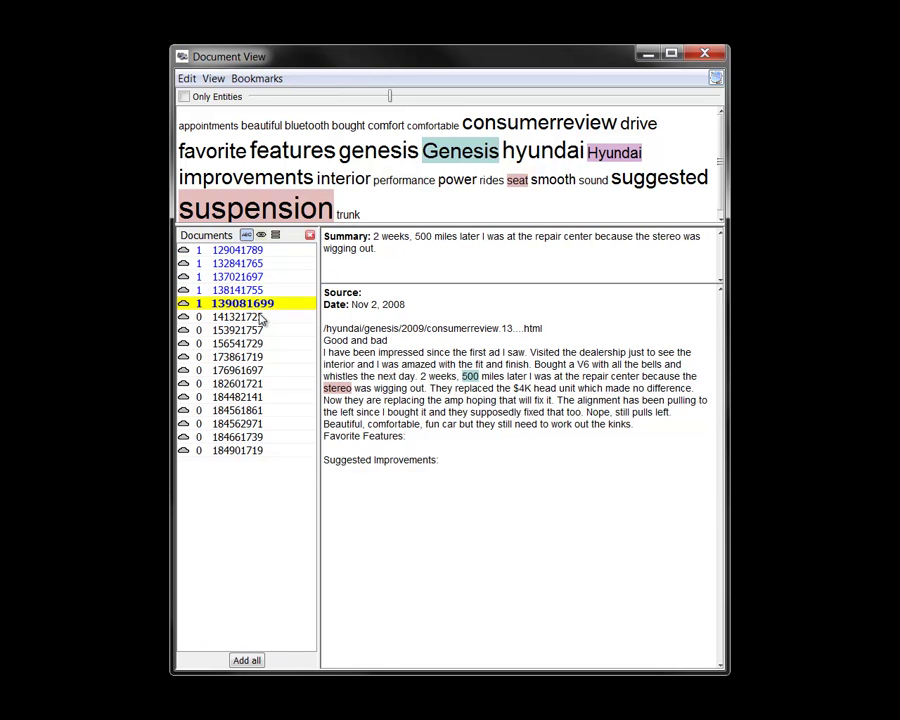
{"action": "left_click", "coordinate": [261, 317]}
{"action": "left_click", "coordinate": [264, 331]}
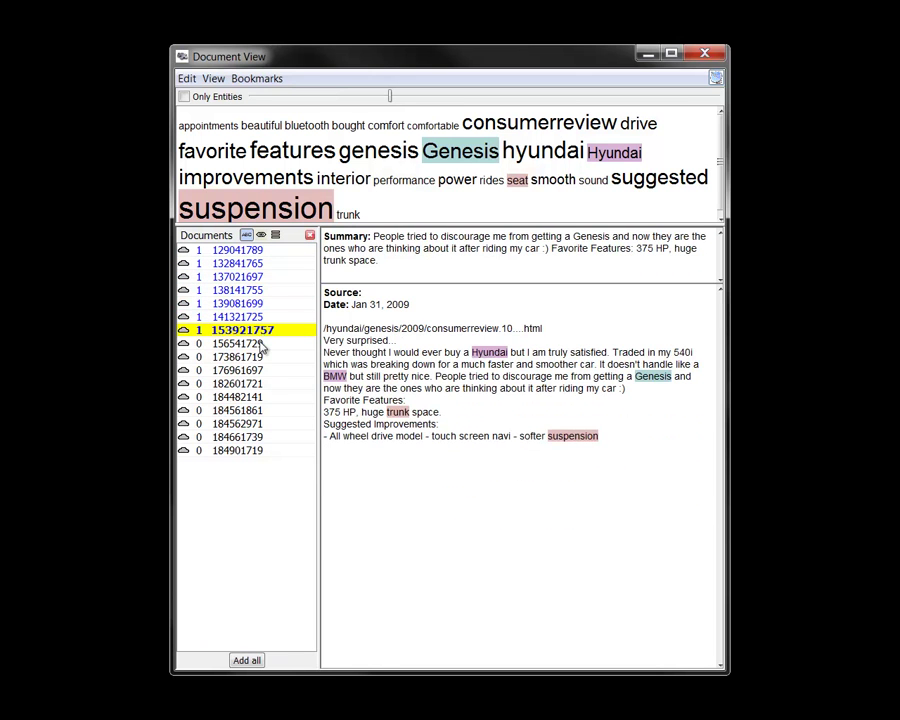